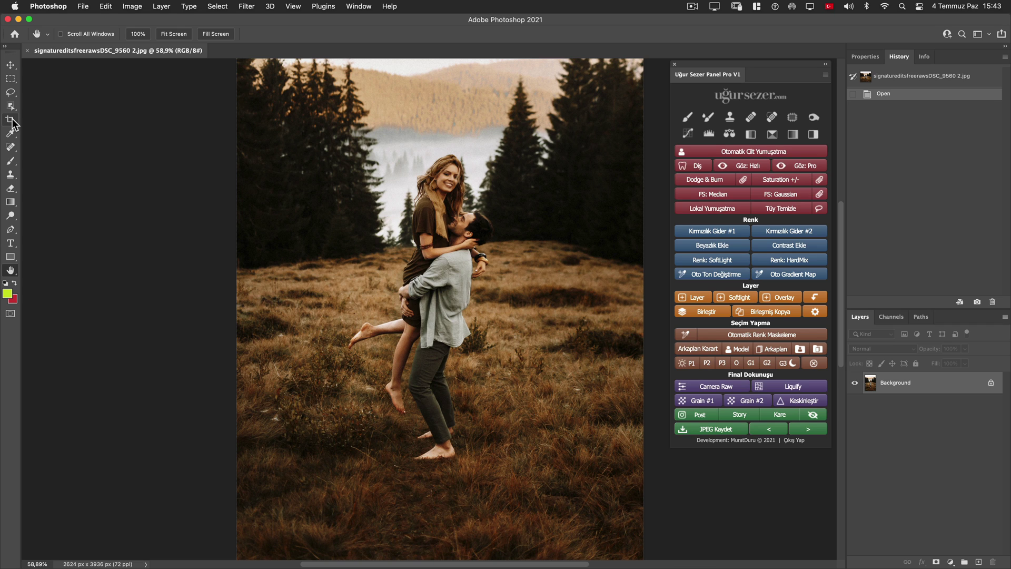
- Select the Brush with airbrush on, reviewing its 35 px size, 100% hardness and Normal mode
click(13, 162)
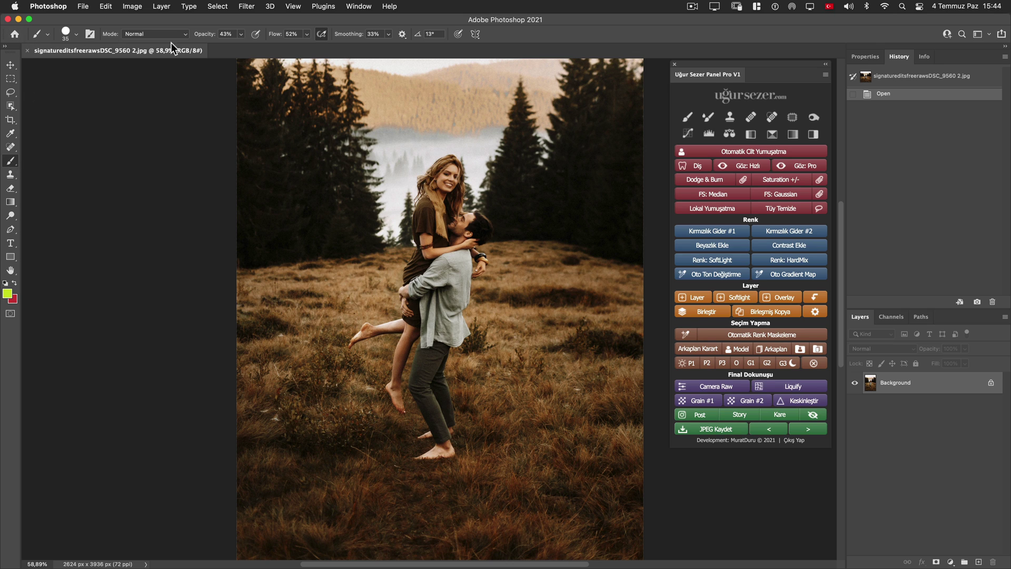
click(322, 34)
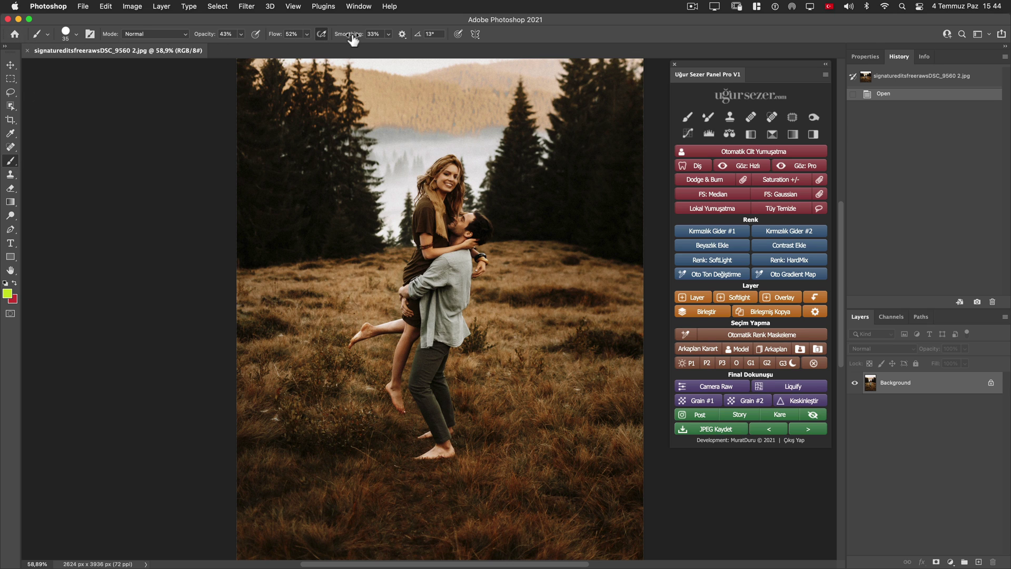
click(76, 30)
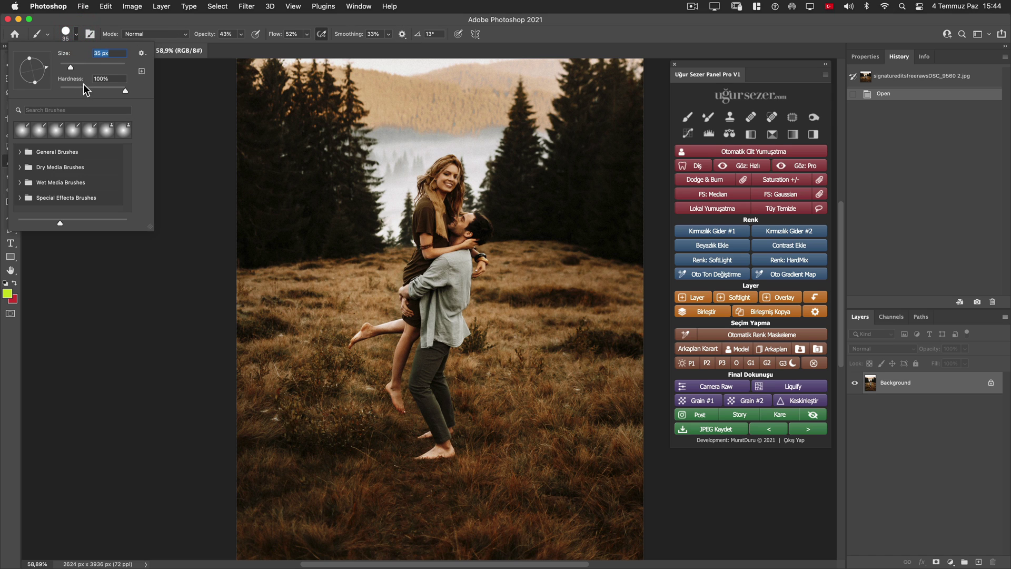
click(205, 21)
click(158, 34)
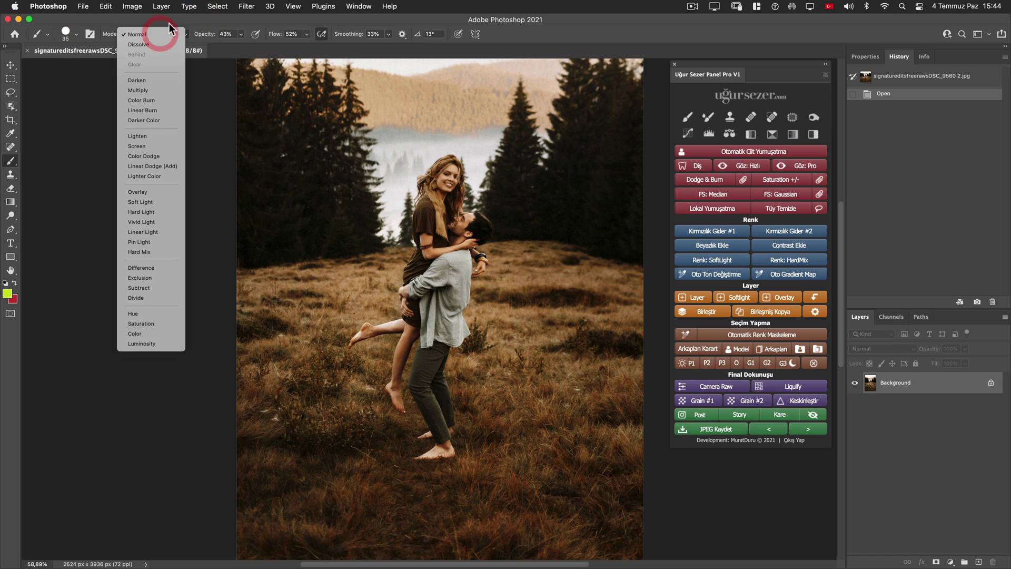
click(169, 23)
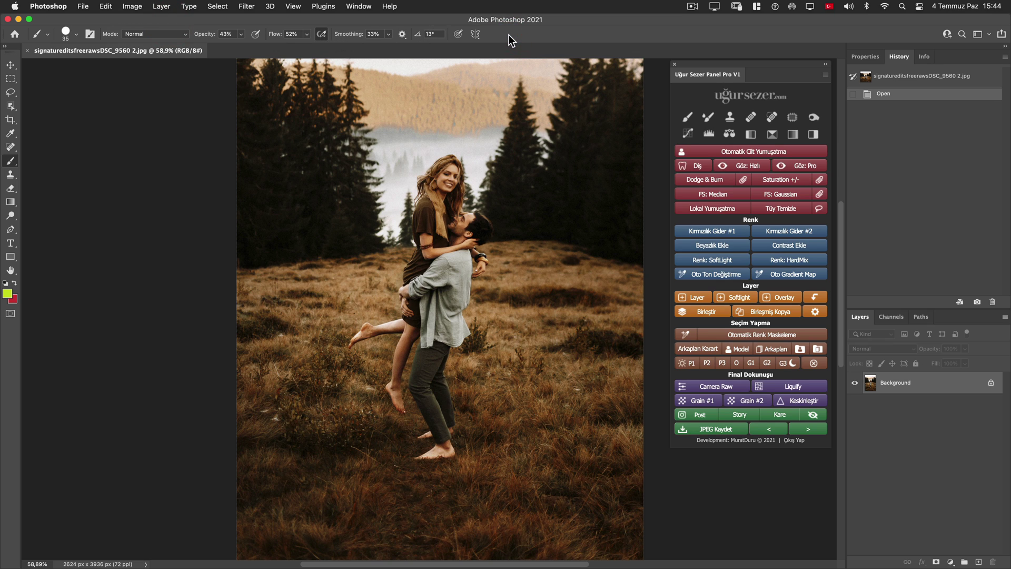
- Switch briefly to the Clone Stamp, then return to the Brush with B
click(12, 174)
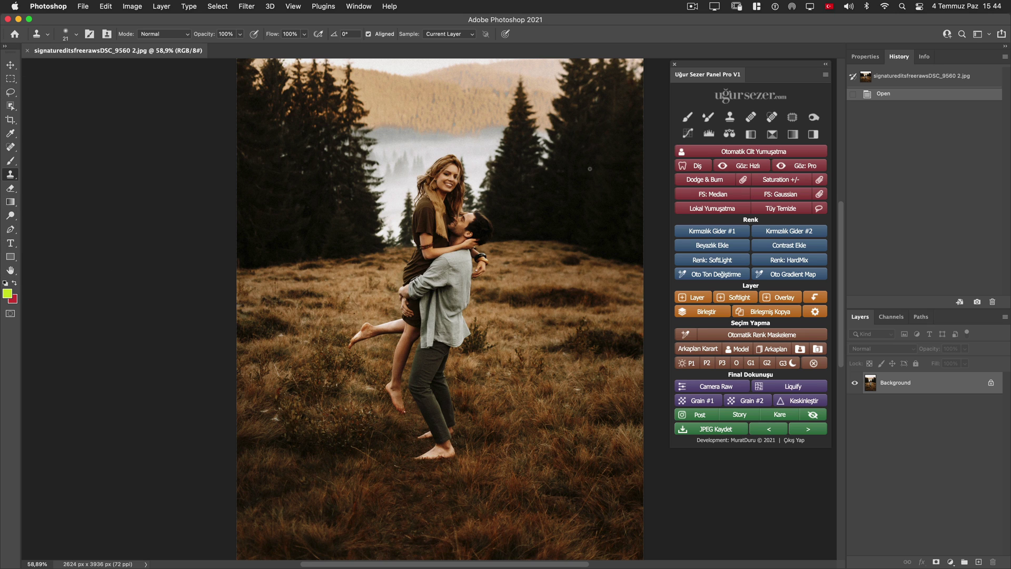
key(b)
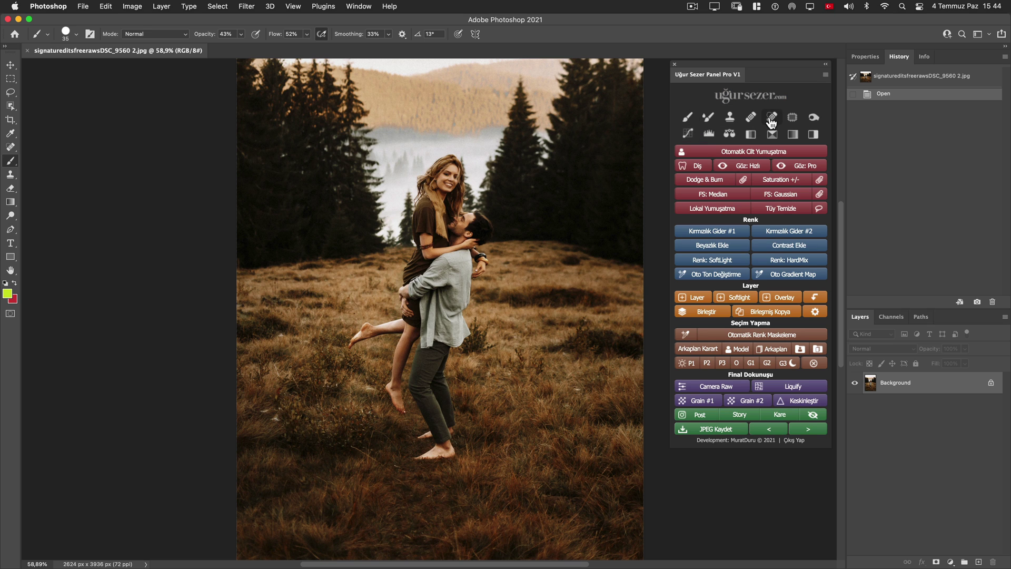
- View the brush tool group, keep the Brush, and load the panel's 150 px soft brush preset
right_click(10, 161)
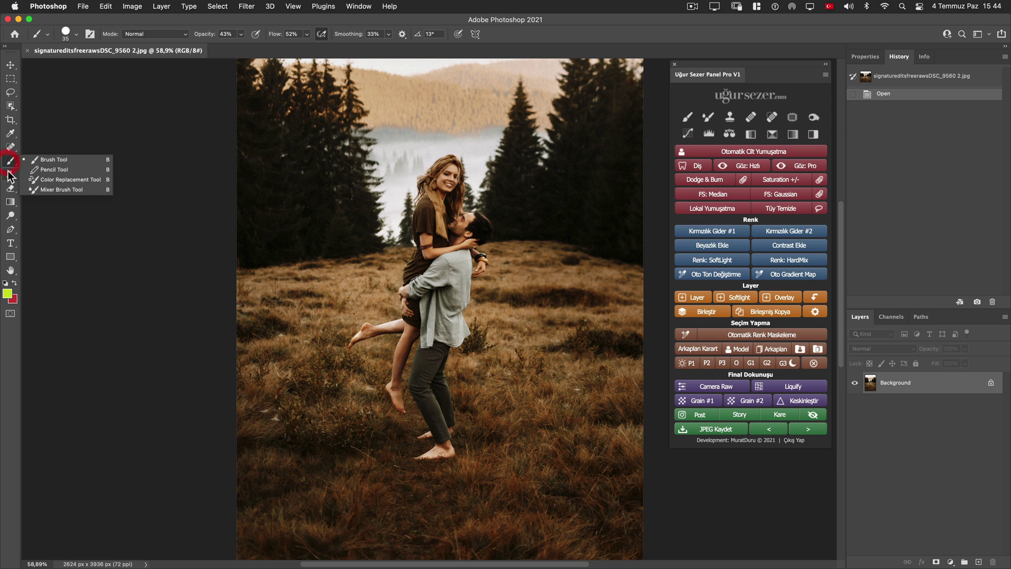
click(10, 162)
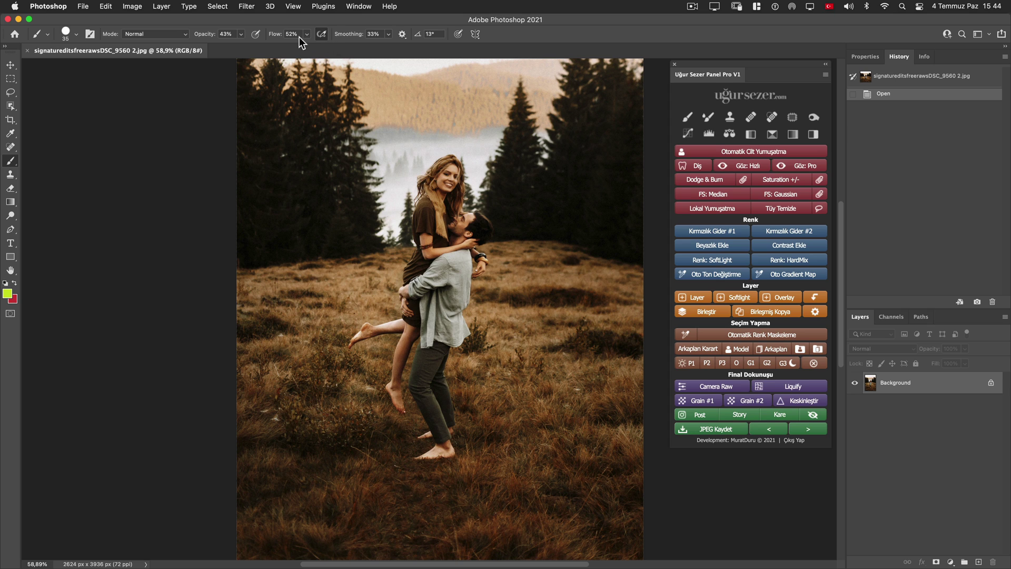
click(690, 119)
- Set the foreground colour to red ed3b3b and raise brush flow to 100%
click(7, 293)
click(471, 226)
click(586, 212)
drag(309, 34, 436, 34)
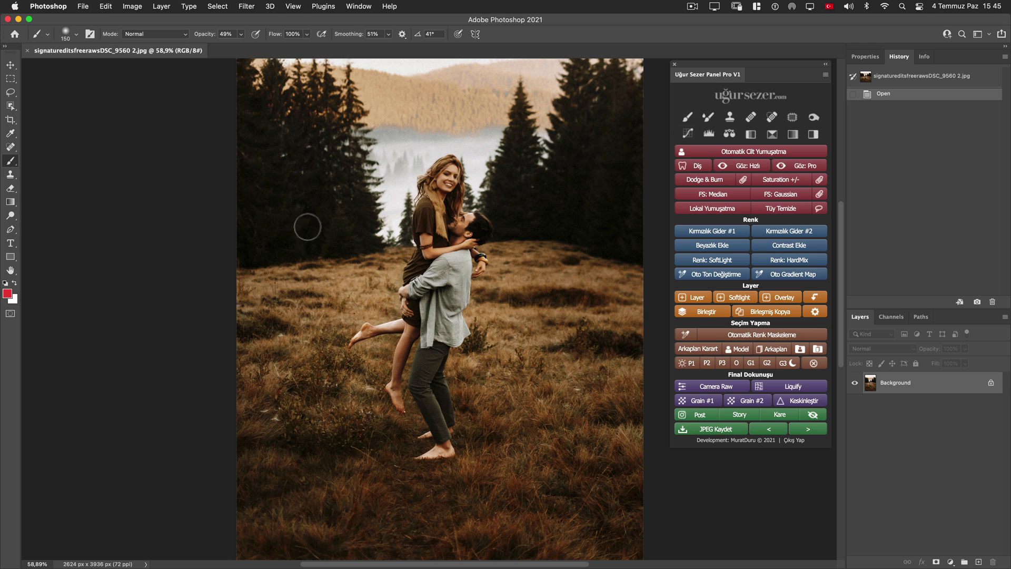
- Reload the black panel brush, try Mixer Brush, Clone Stamp, Healing Brush and Dodge, then return
click(10, 161)
click(688, 118)
click(707, 119)
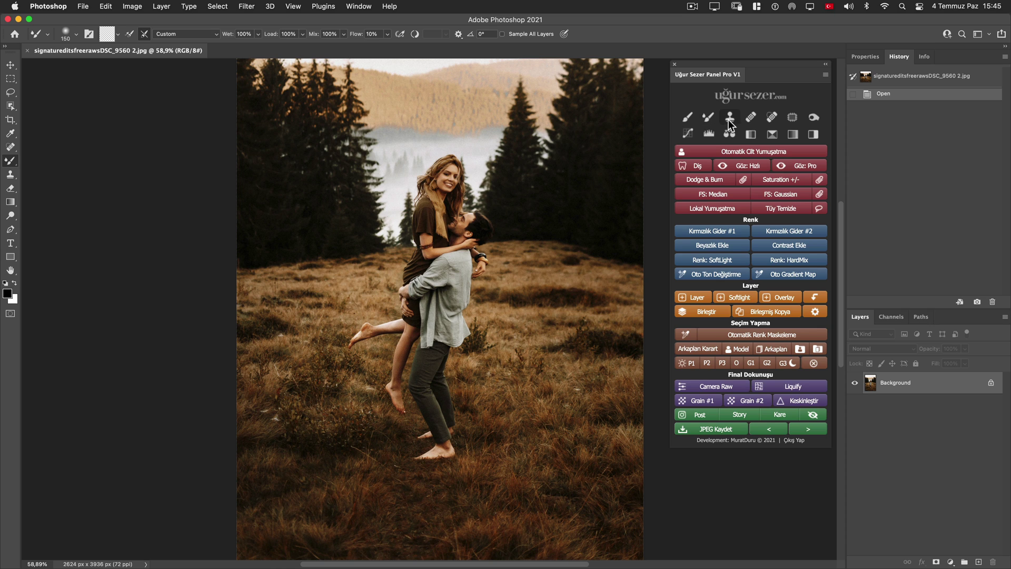
click(730, 119)
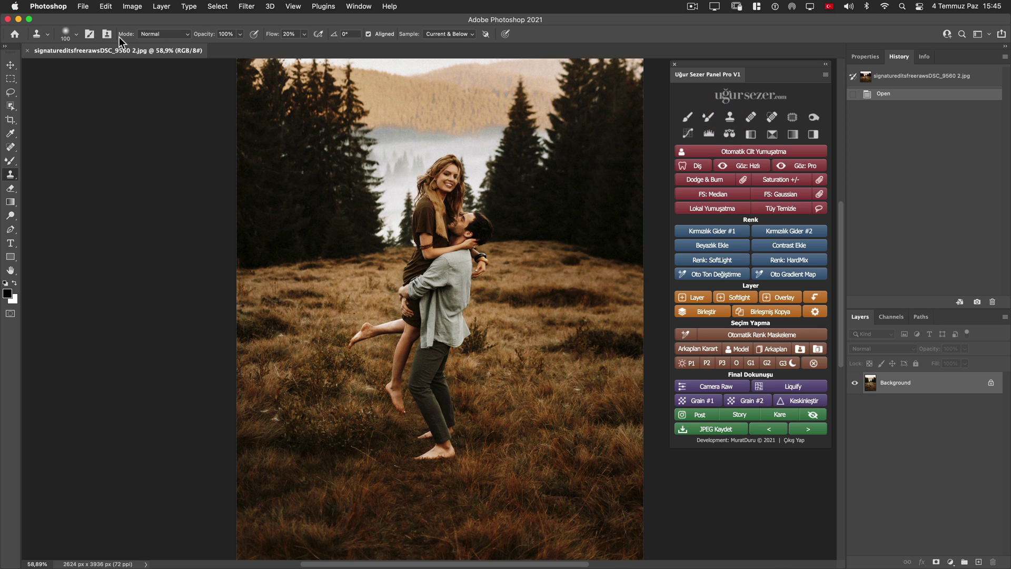
click(751, 118)
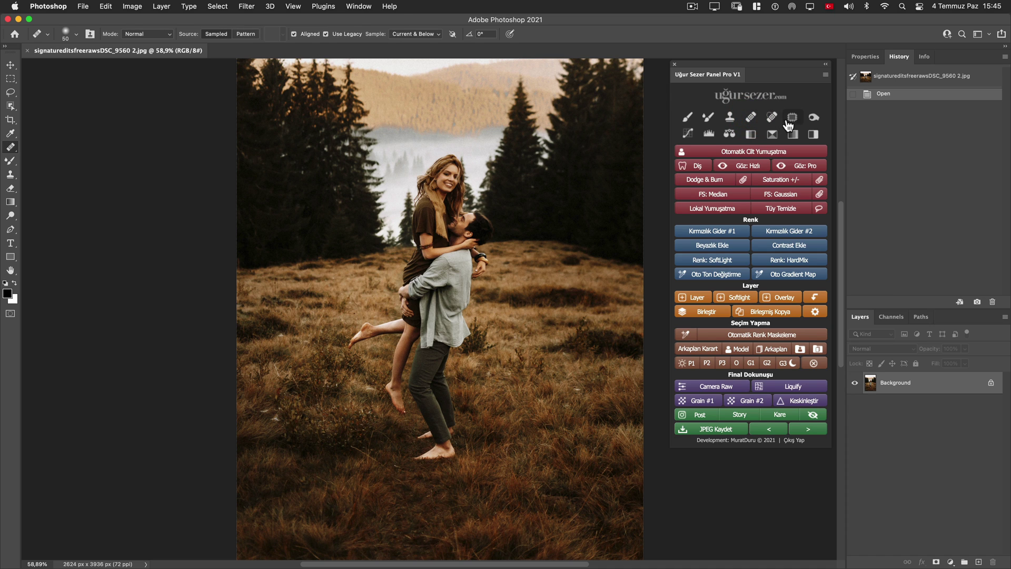
click(814, 120)
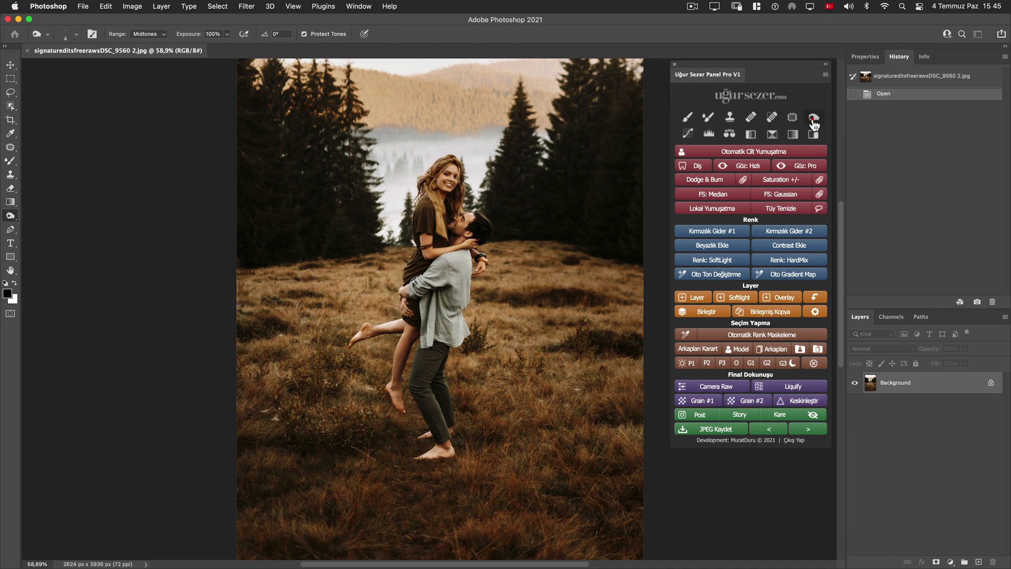
click(696, 122)
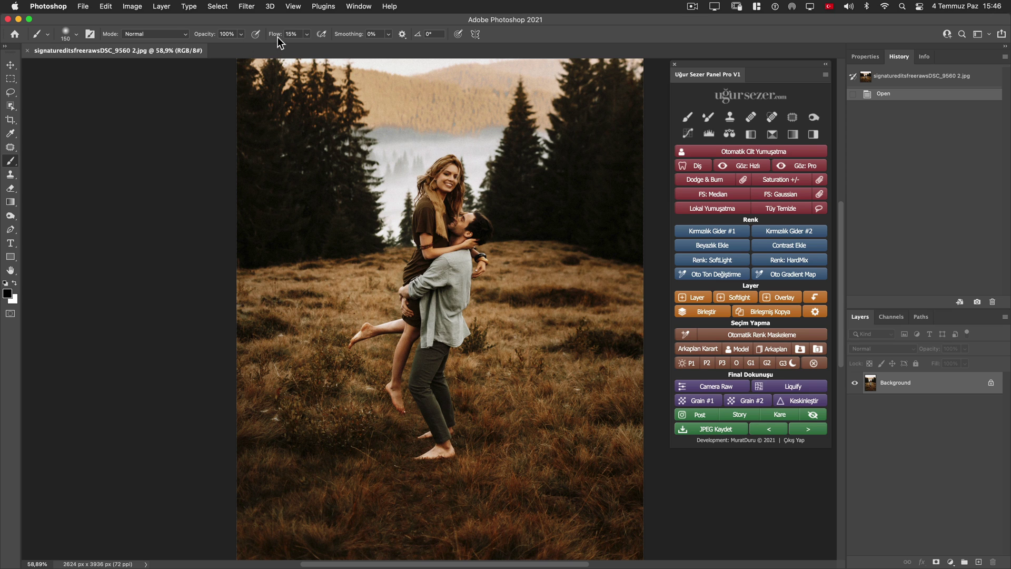
- Set flow to 19% for the Brush, 13% for Clone Stamp and 16% for Mixer Brush
drag(275, 34, 271, 37)
click(730, 117)
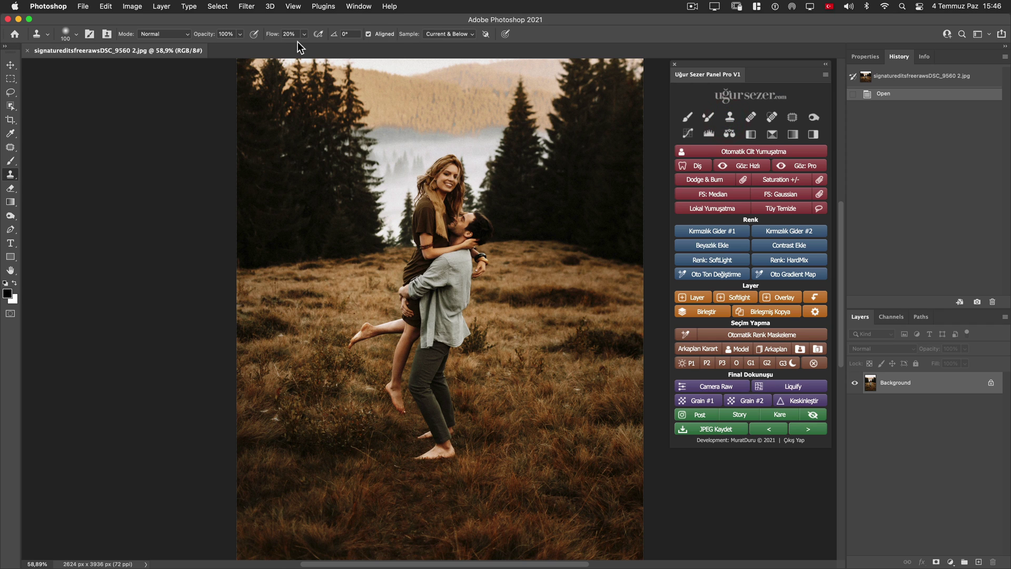
drag(274, 37, 273, 37)
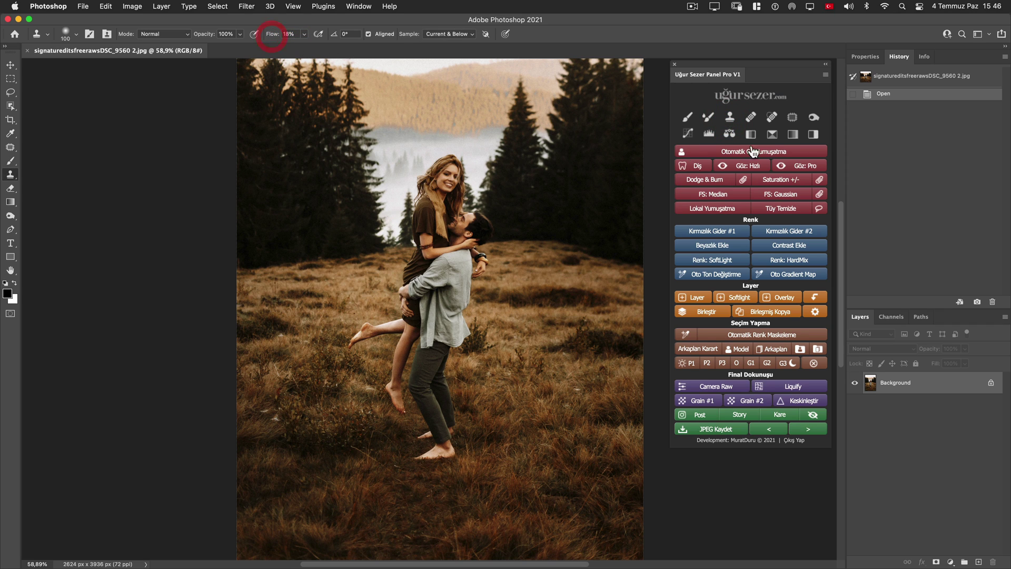
click(709, 117)
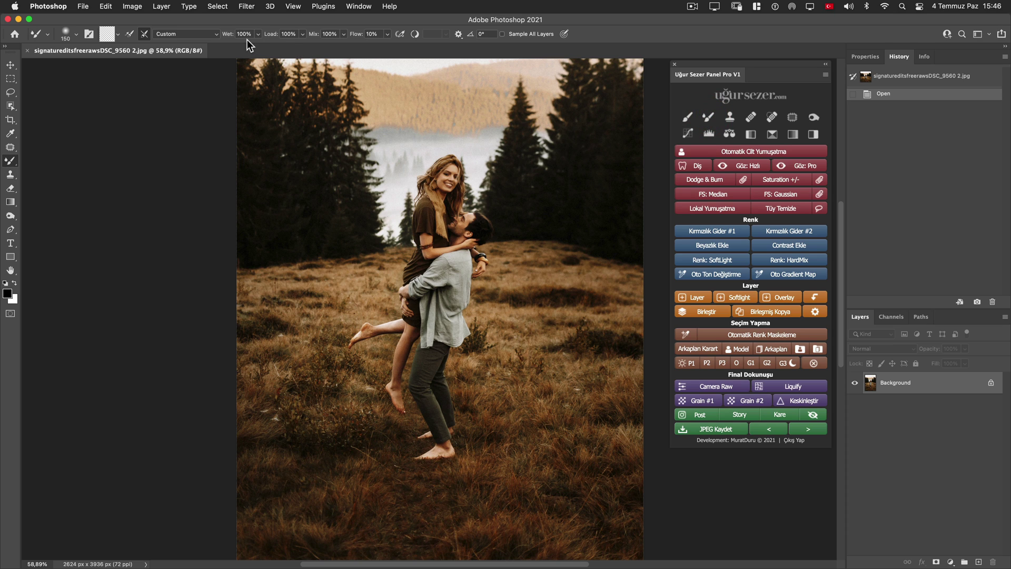
drag(358, 39, 360, 42)
- Return to the Brush and adjust its flow to 27%, then settle on 22%
click(688, 117)
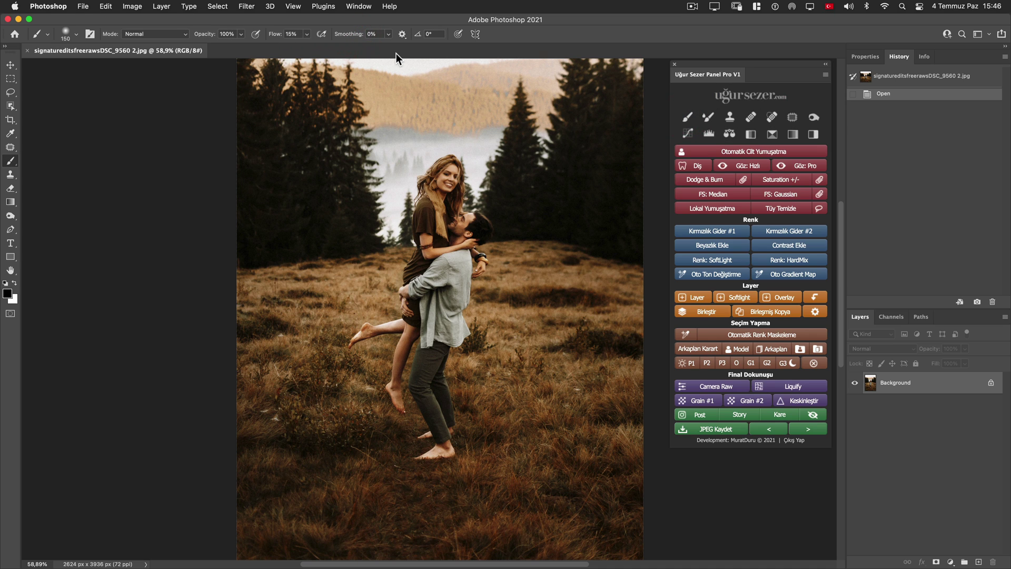
drag(271, 36, 280, 38)
drag(280, 38, 275, 37)
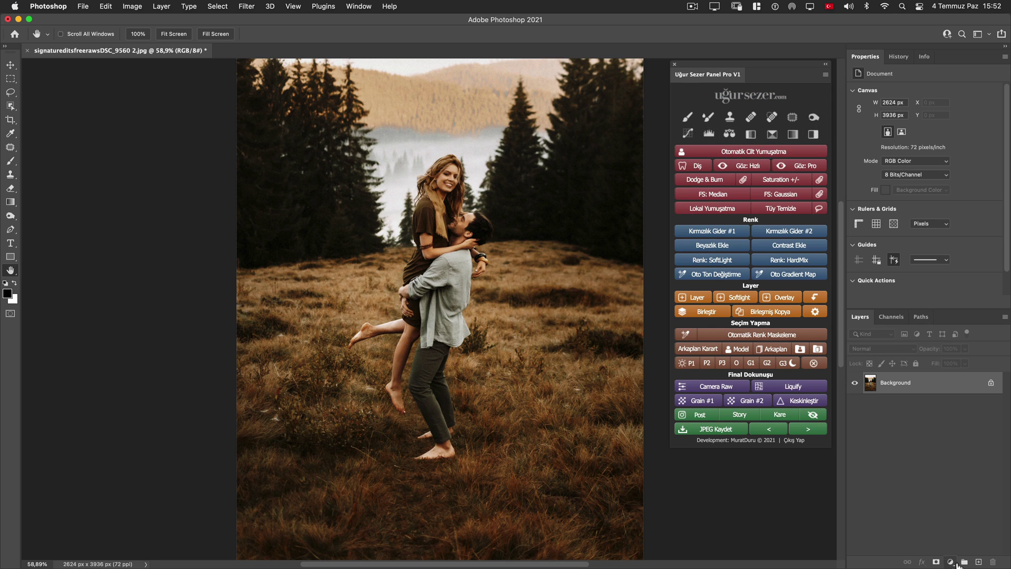
- Dismiss the adjustment-layer menu, then add Curves, Levels and Color Balance from the panel icons
click(951, 562)
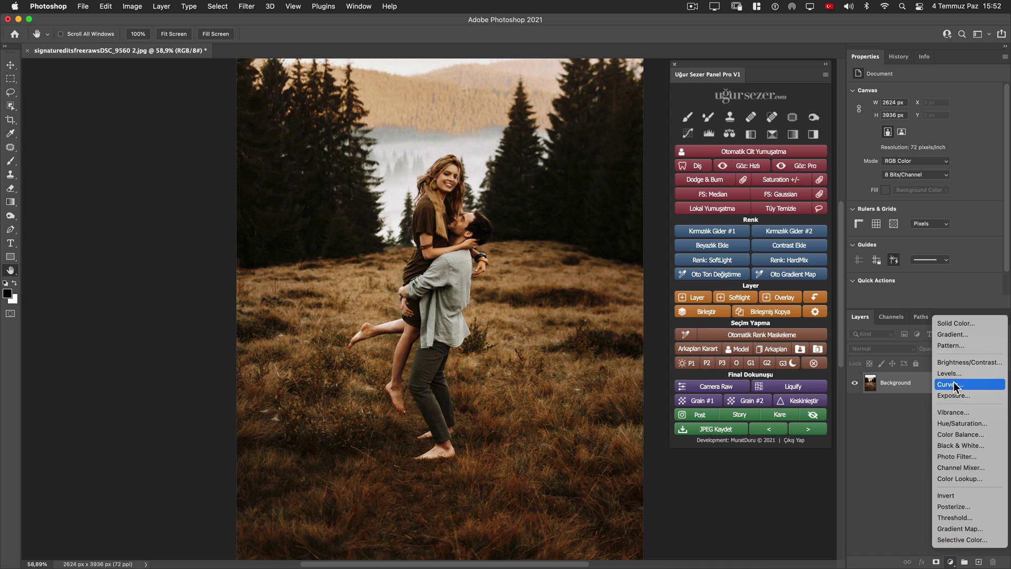
click(890, 429)
click(688, 134)
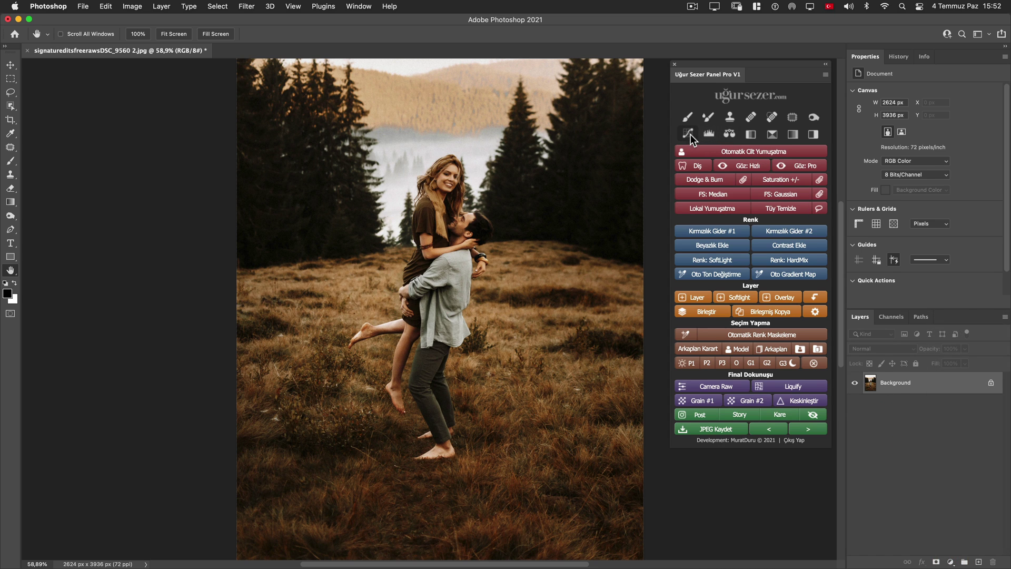
click(709, 134)
click(731, 134)
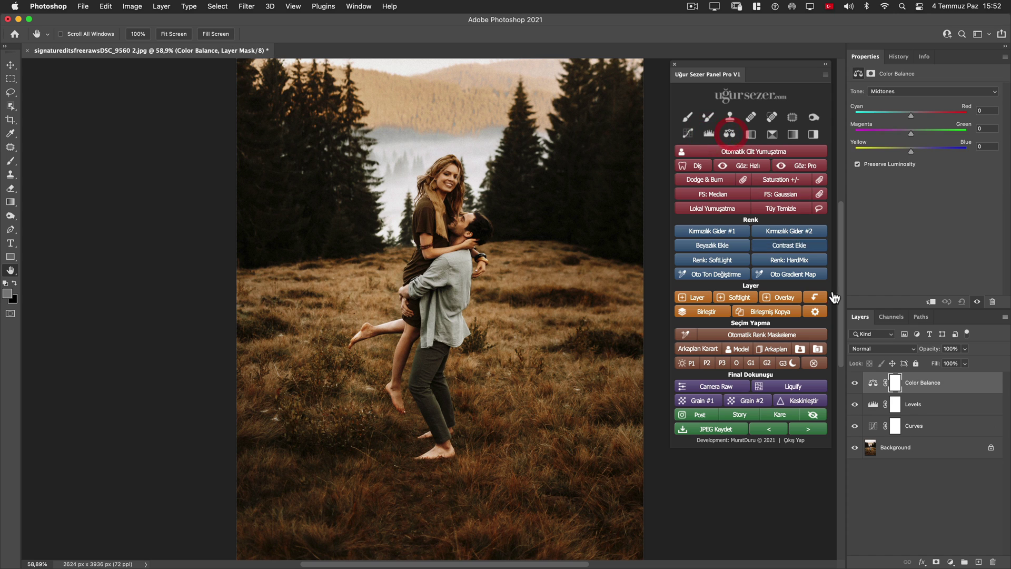